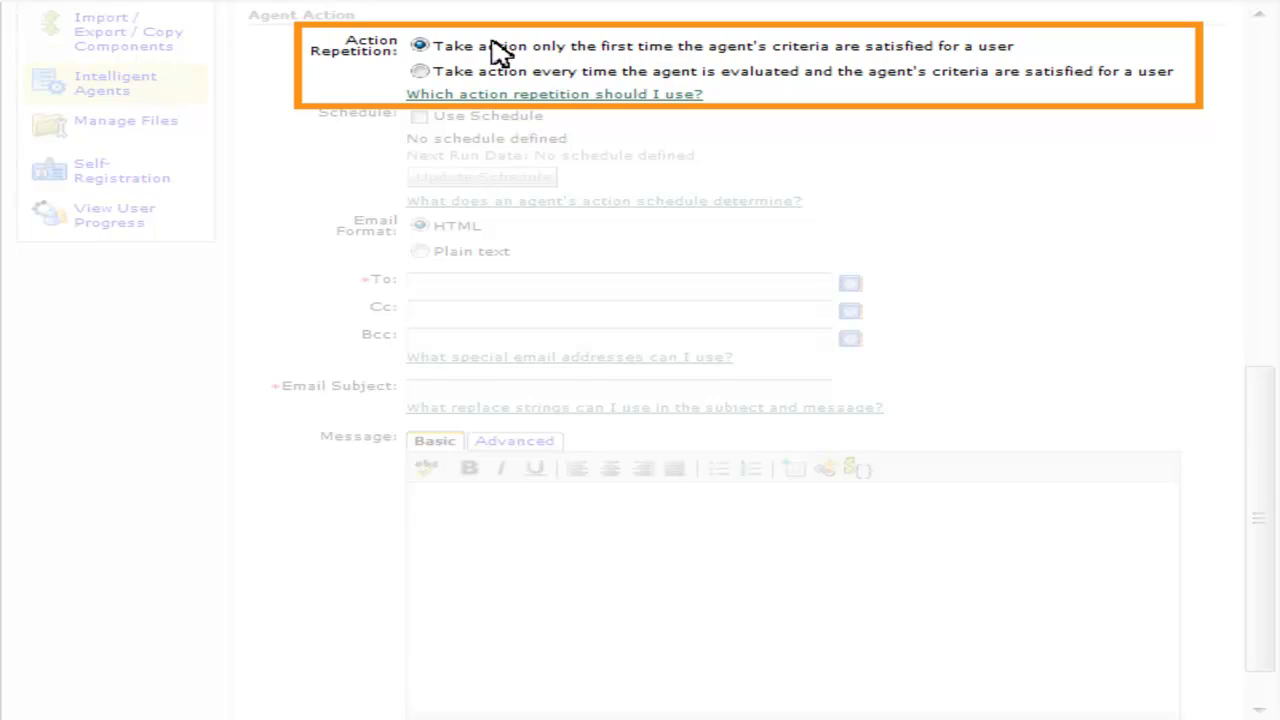
- Turn on Use Schedule for the agent and bring up the Update Agent Schedule dialog
click(420, 117)
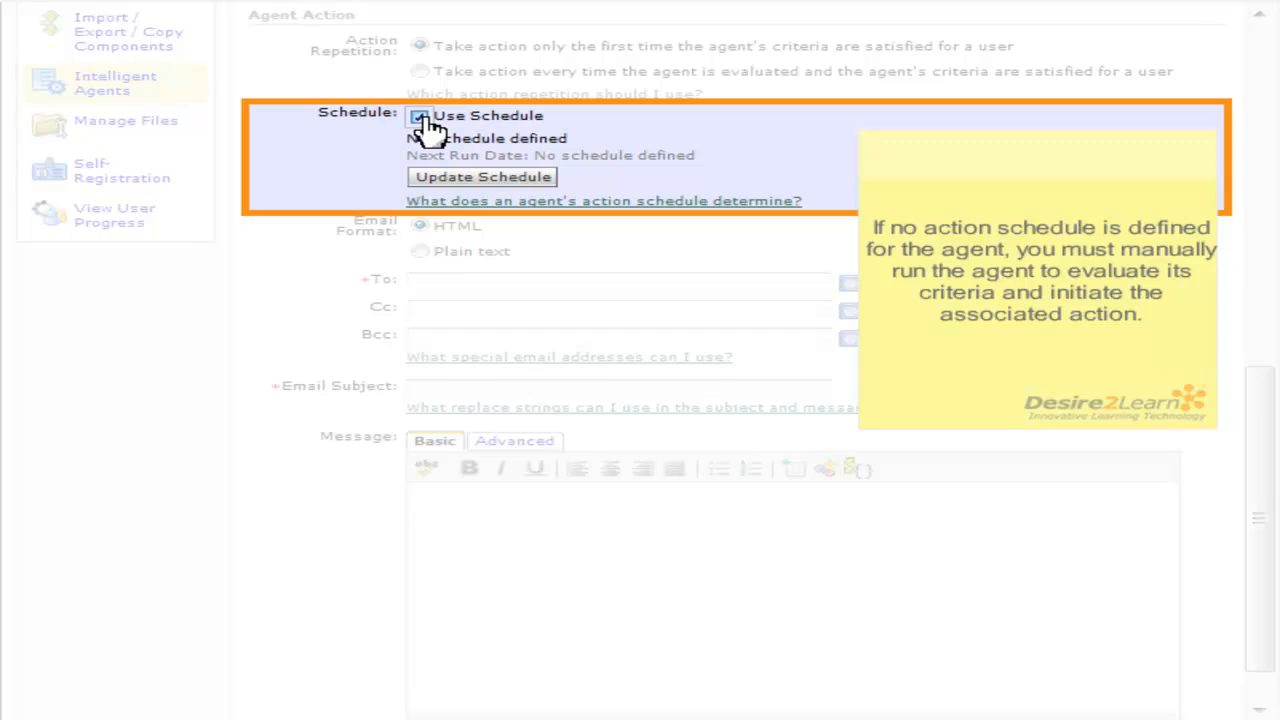
click(432, 177)
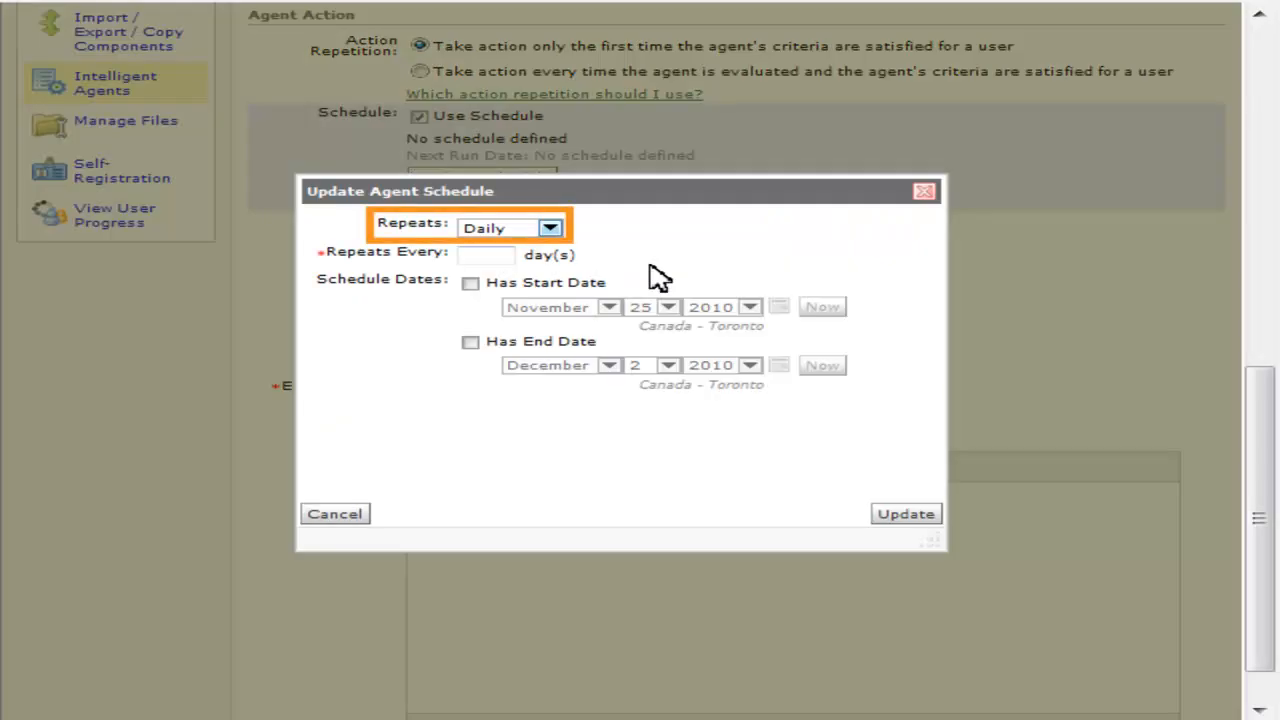
- Schedule the agent to repeat Weekly, every 2 weeks, on Mondays, and apply it
click(550, 229)
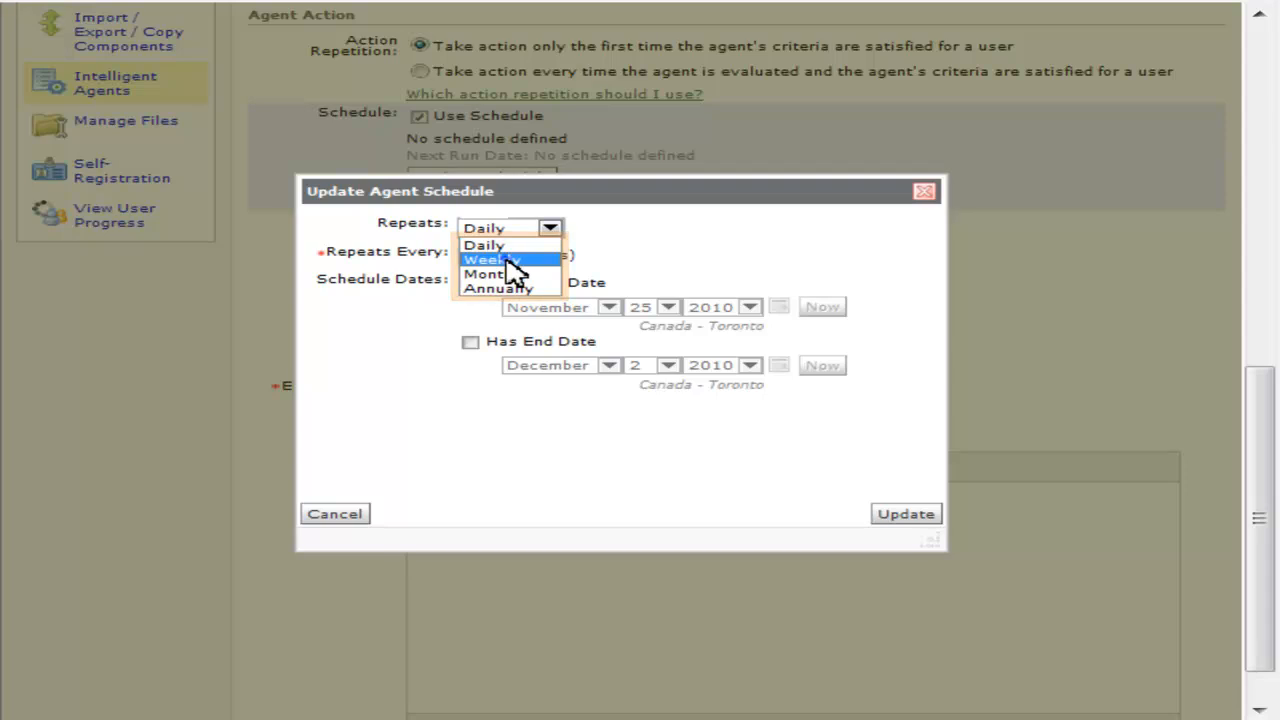
click(513, 261)
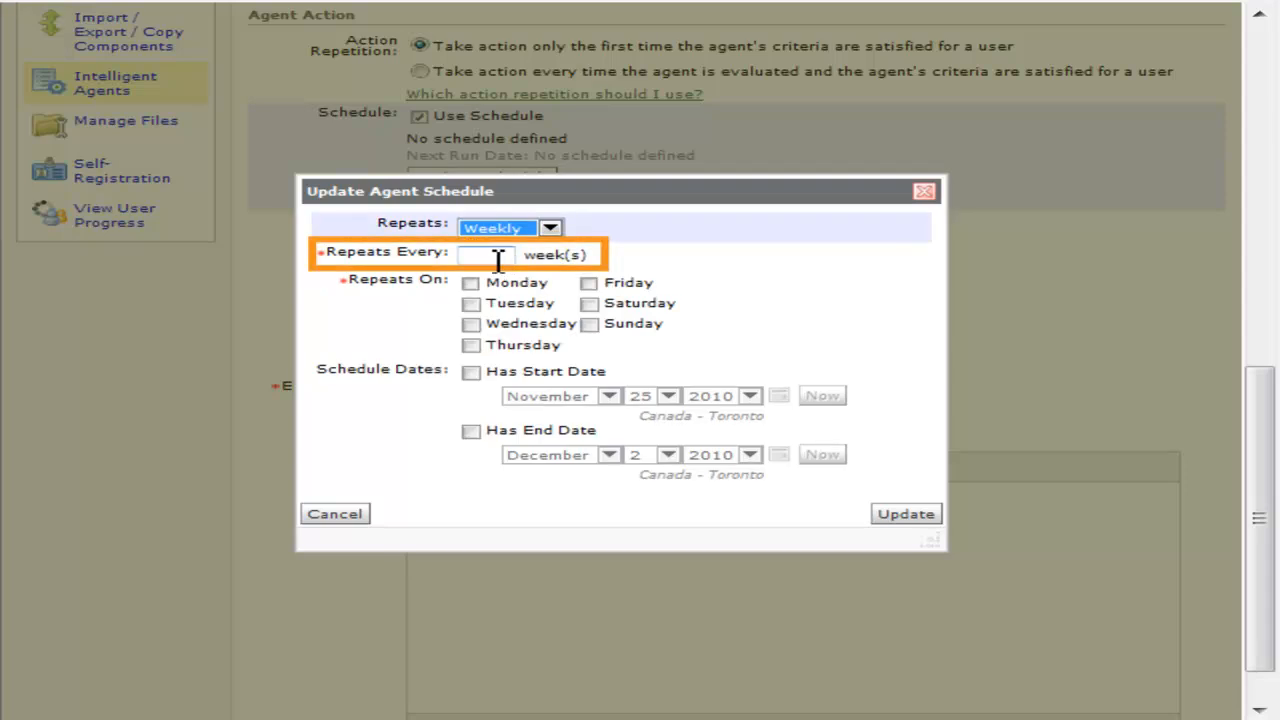
click(491, 257)
text(2)
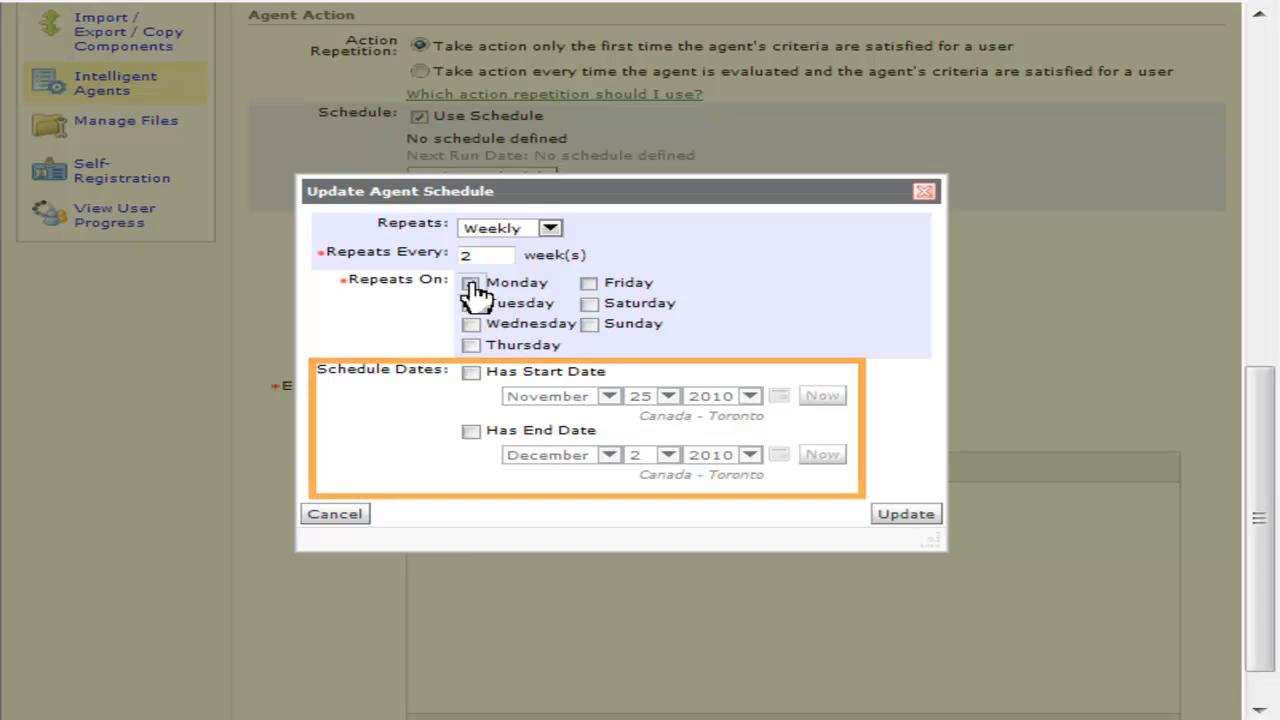
click(472, 285)
click(918, 514)
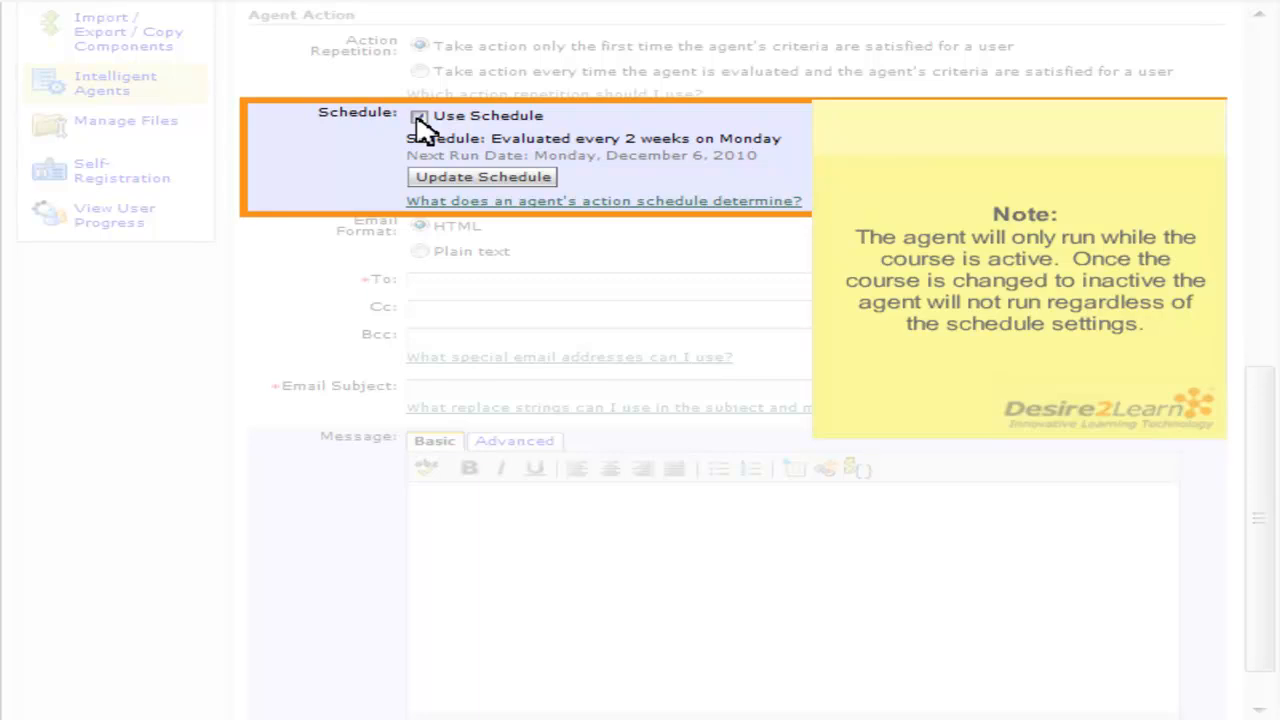
- Switch off Use Schedule and view the help on special email addresses
click(419, 118)
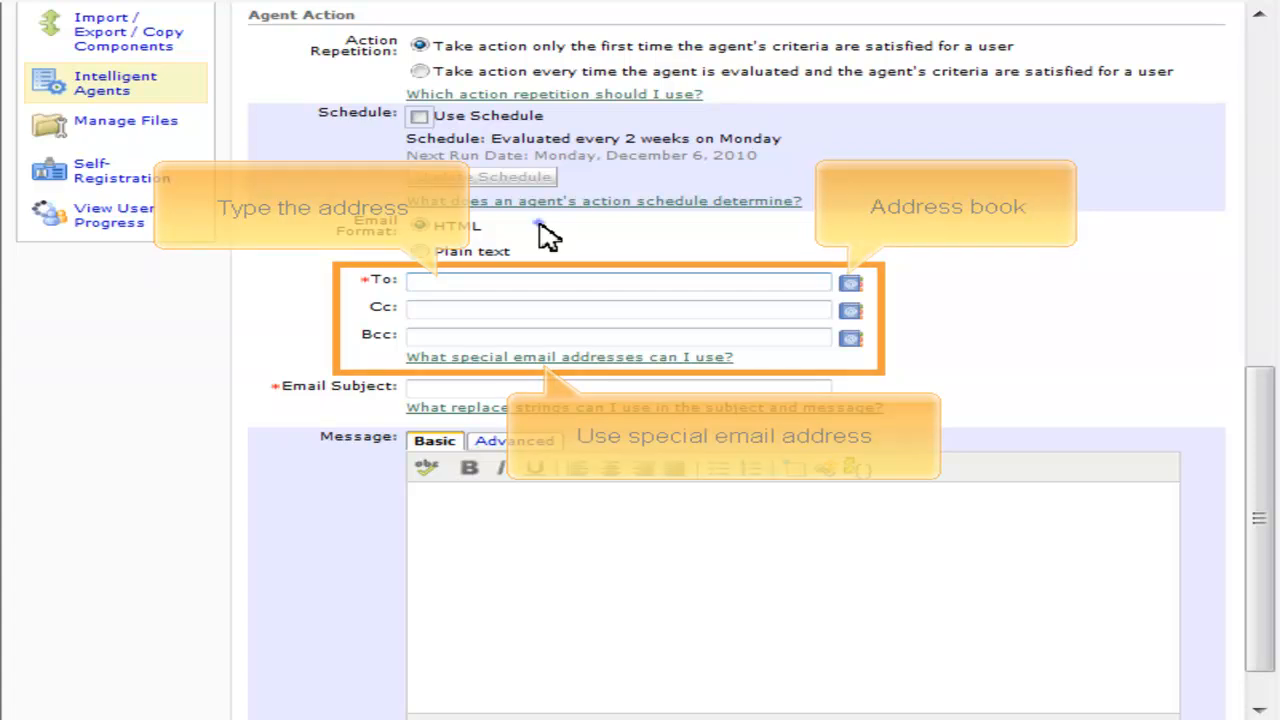
click(558, 357)
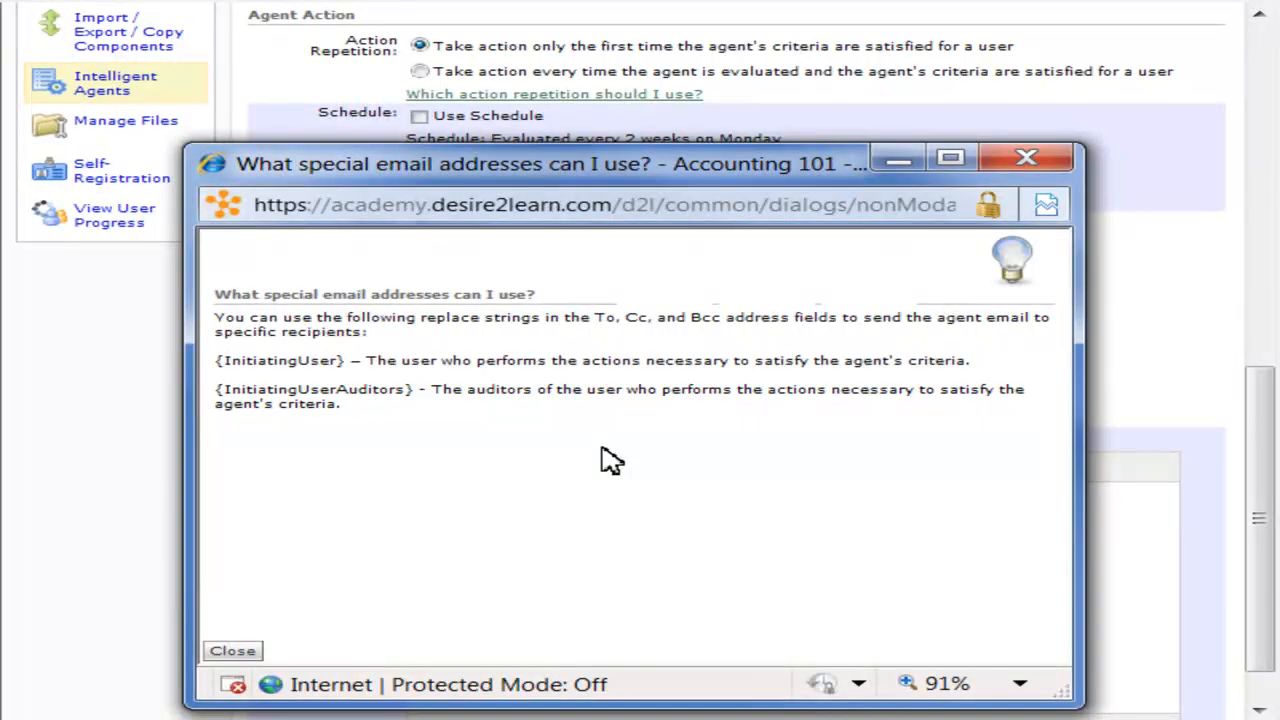
- Copy {InitiatingUser} from the help window and paste it into the email To field
drag(345, 360, 214, 360)
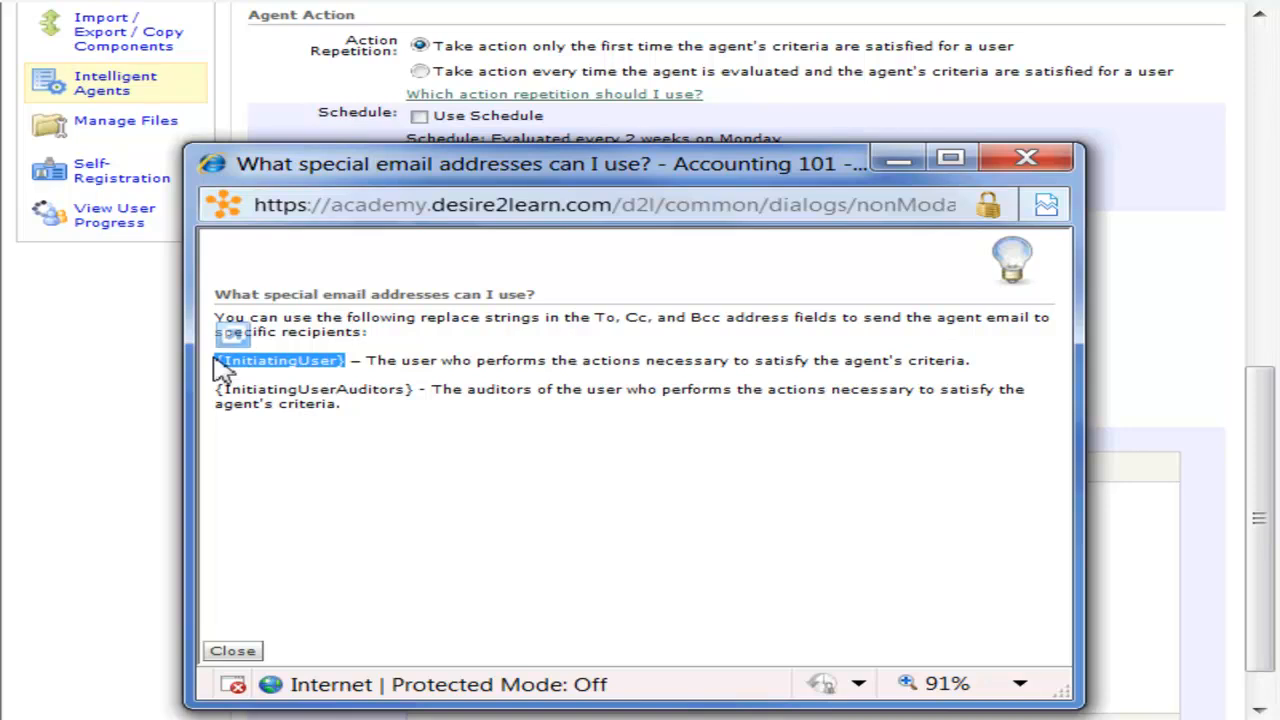
right_click(279, 363)
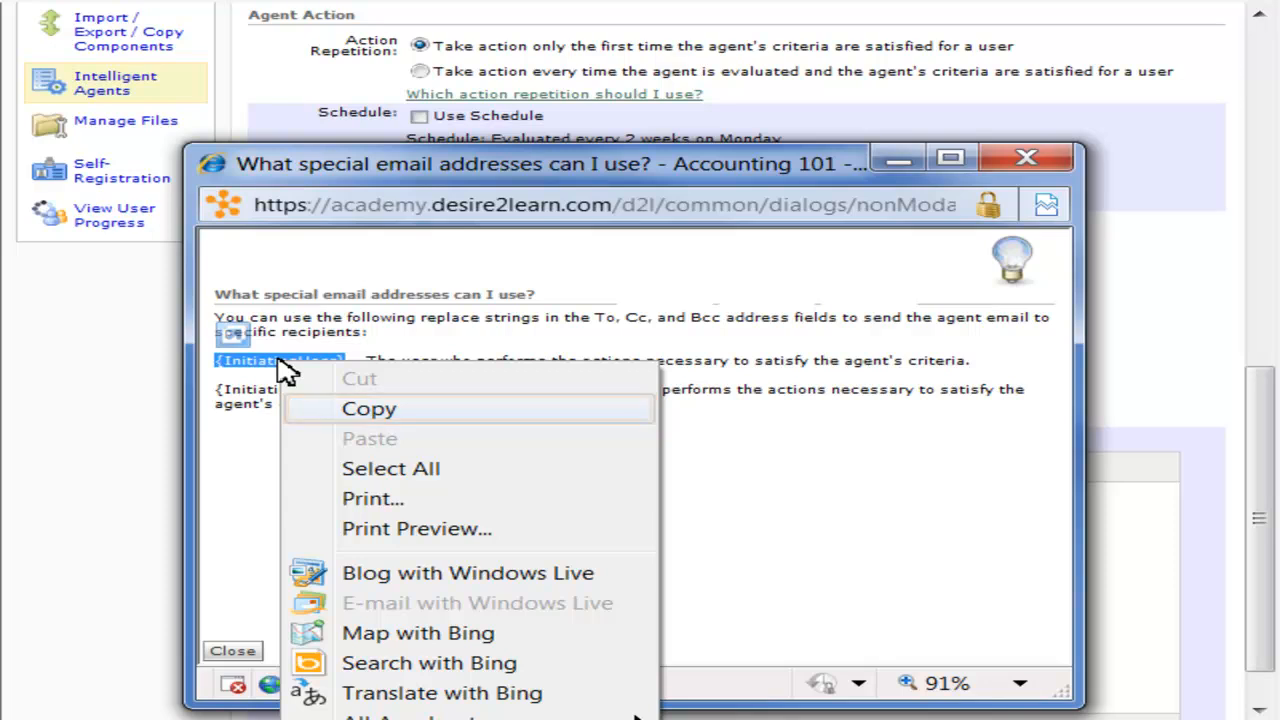
click(362, 410)
click(240, 651)
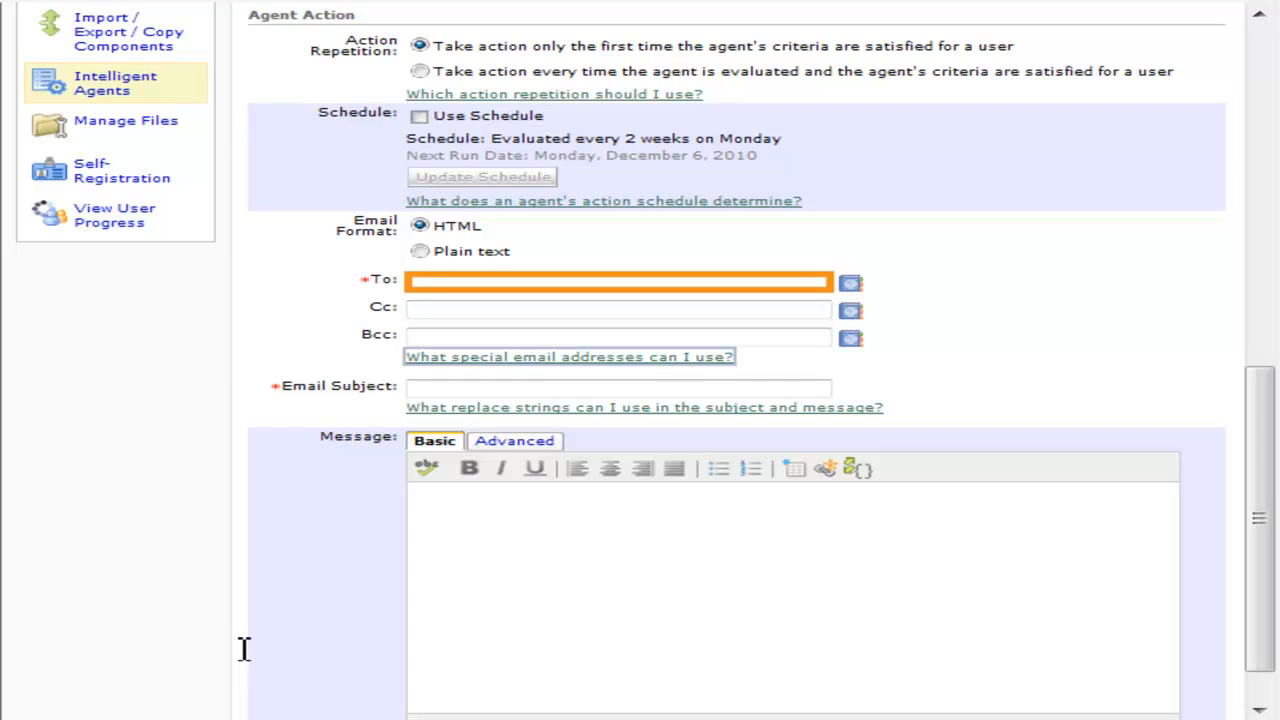
right_click(433, 281)
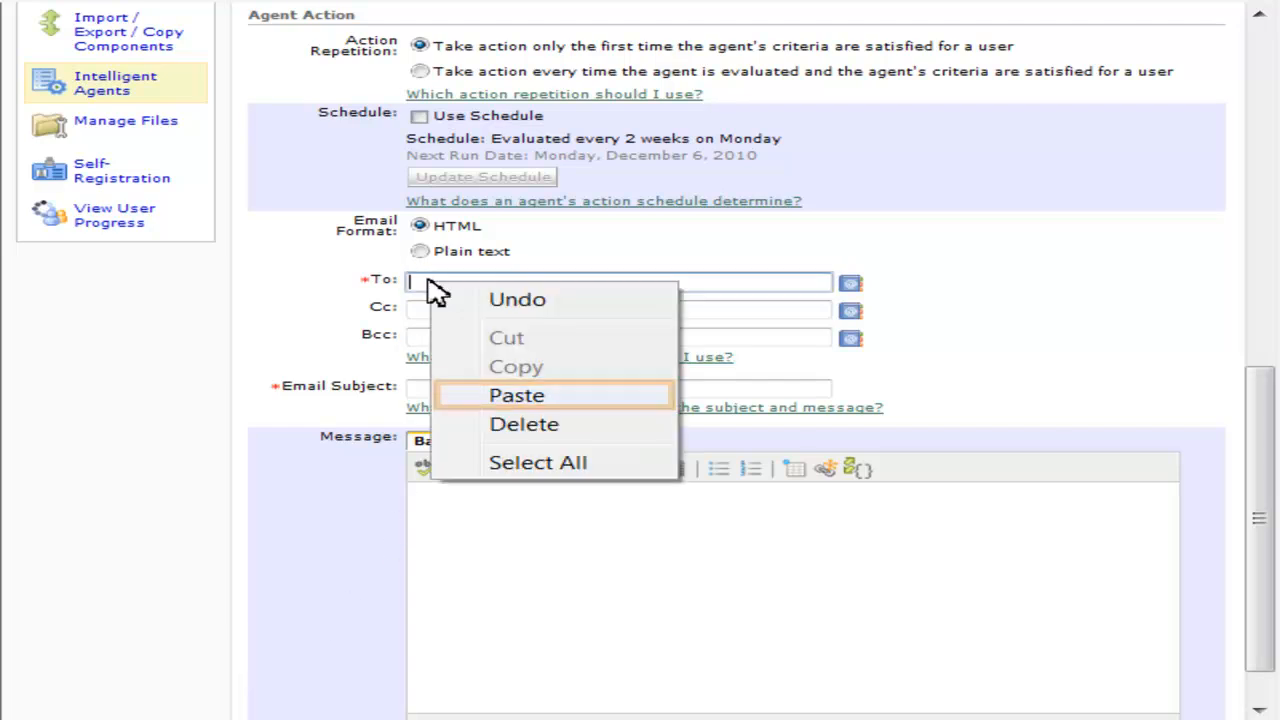
click(510, 396)
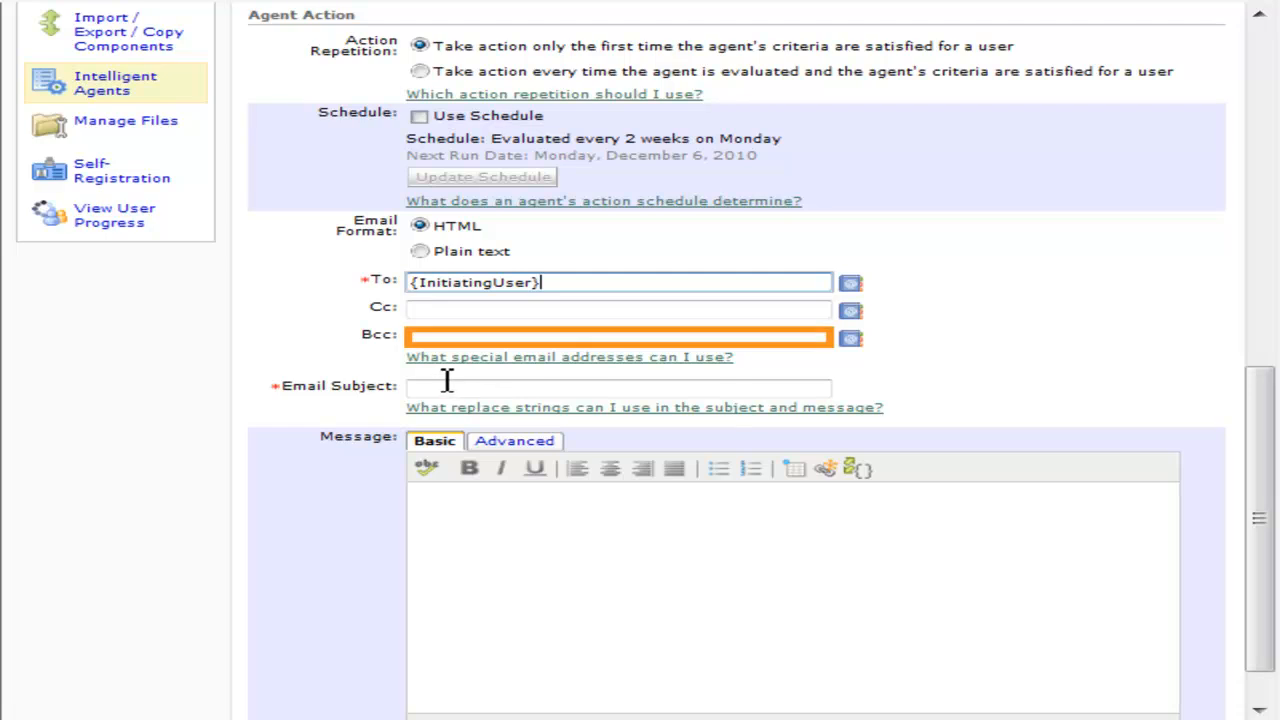
- Enter the instructor's email address in Bcc and view the subject/message replace-strings help
click(430, 337)
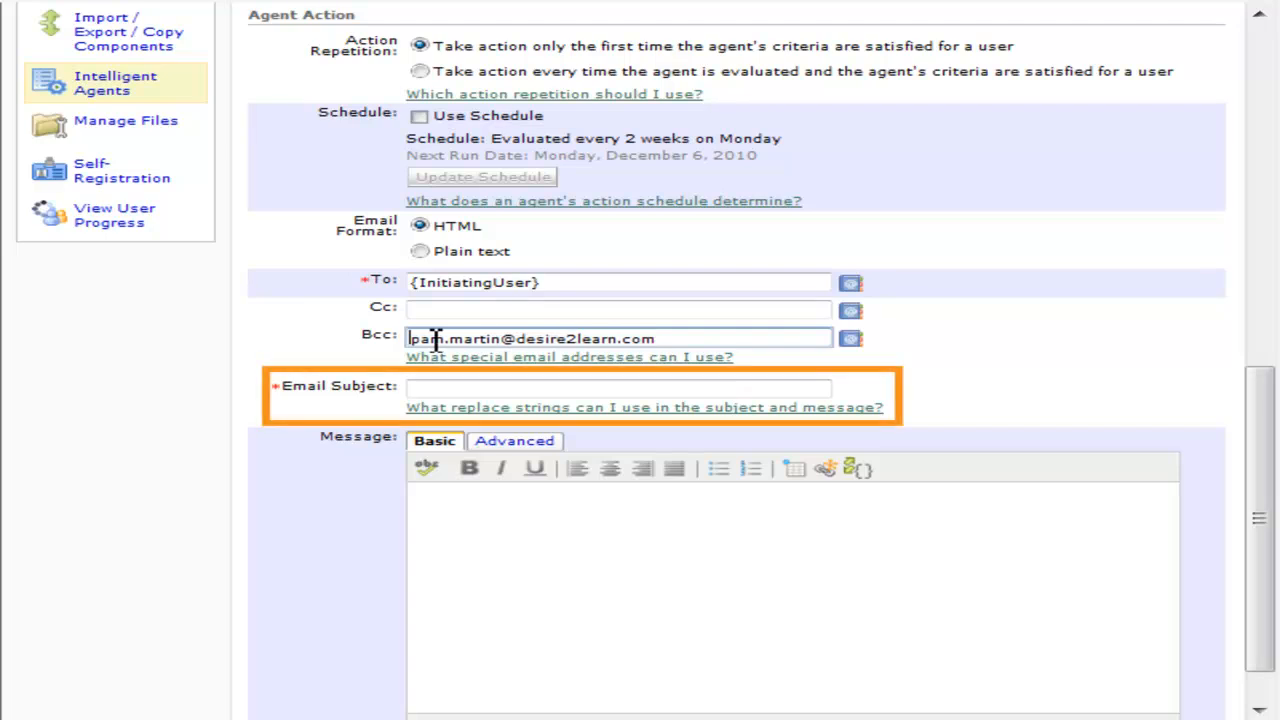
click(423, 389)
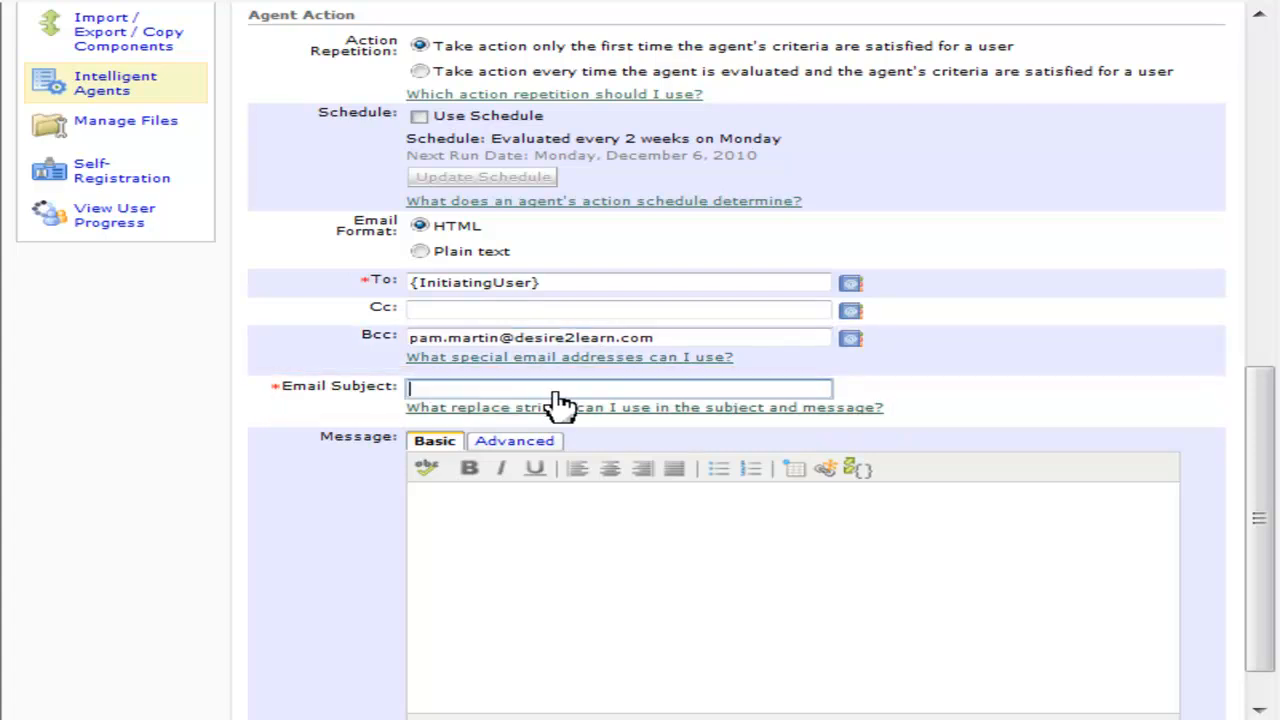
click(612, 408)
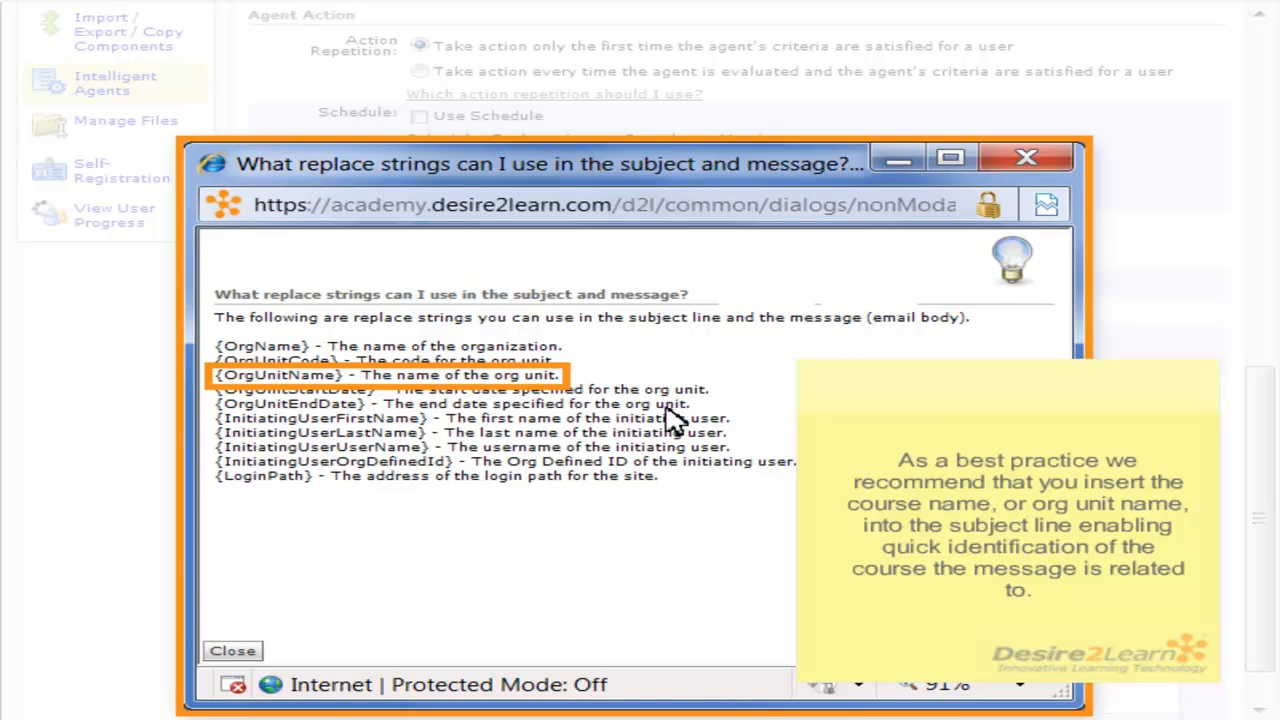
- Set the email subject to '{OrgUnitName} - You are falling behind in the course'
drag(343, 375, 218, 375)
click(268, 375)
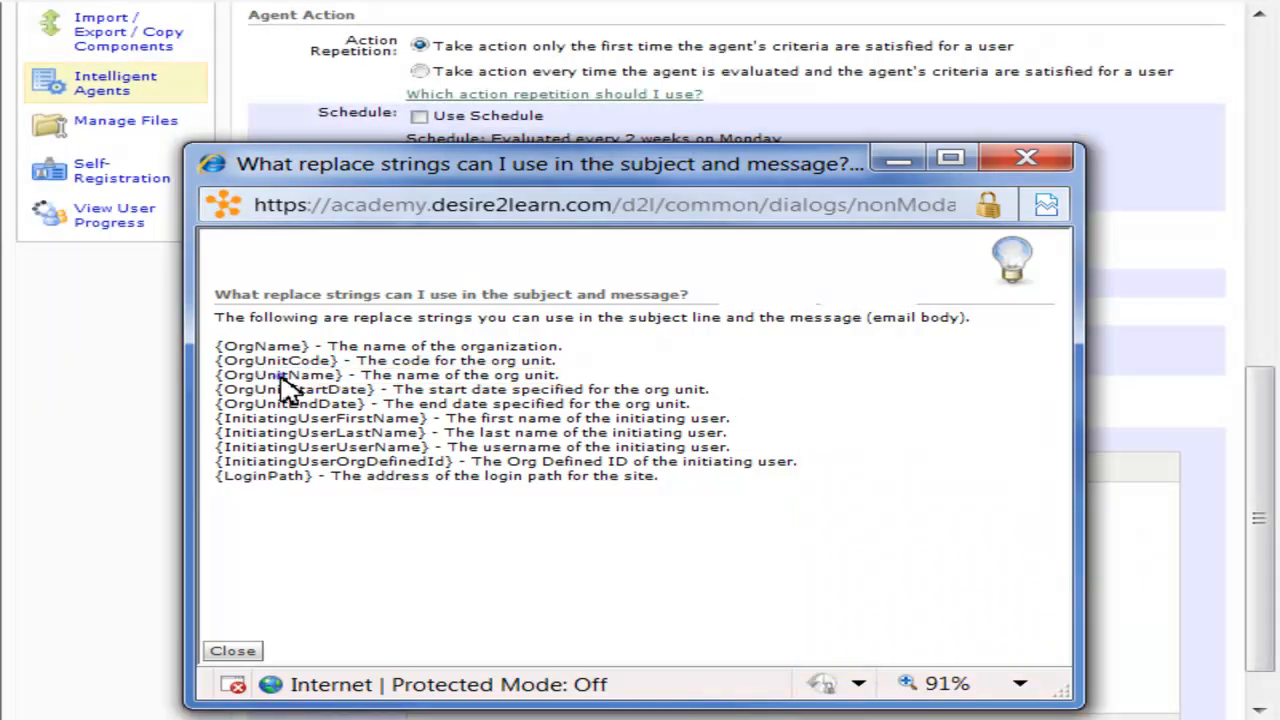
double_click(280, 377)
right_click(284, 380)
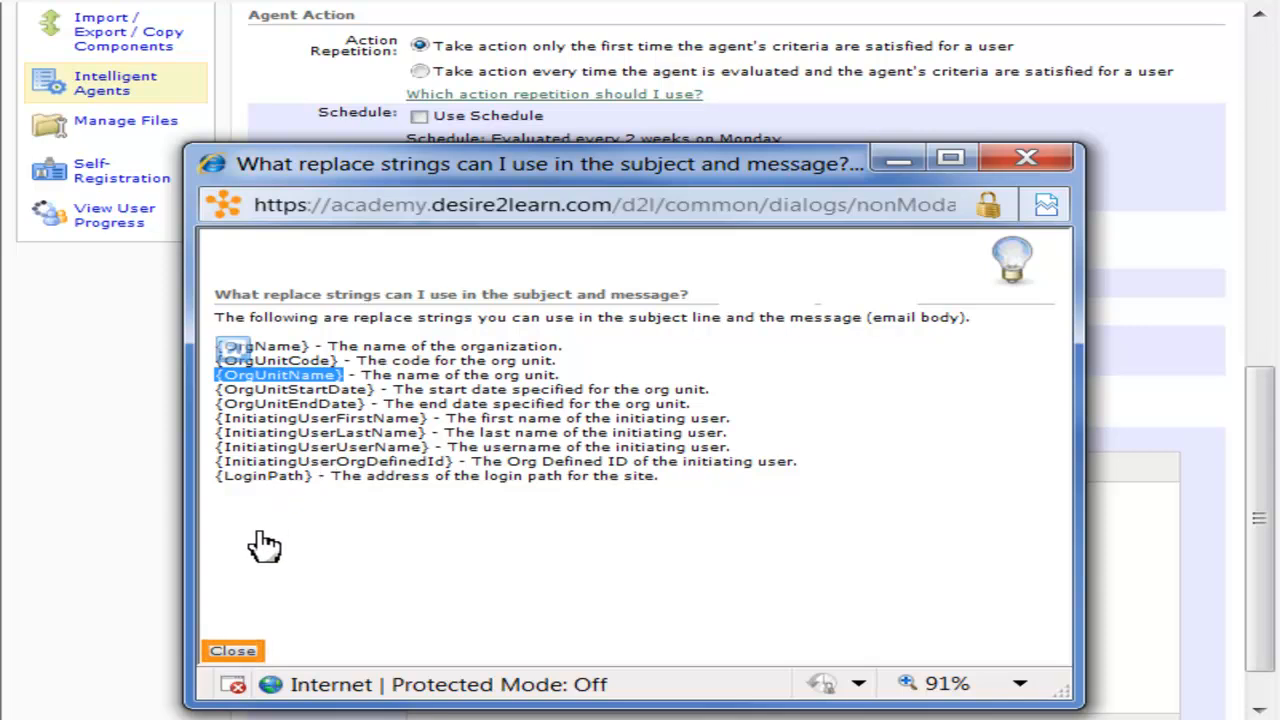
click(250, 652)
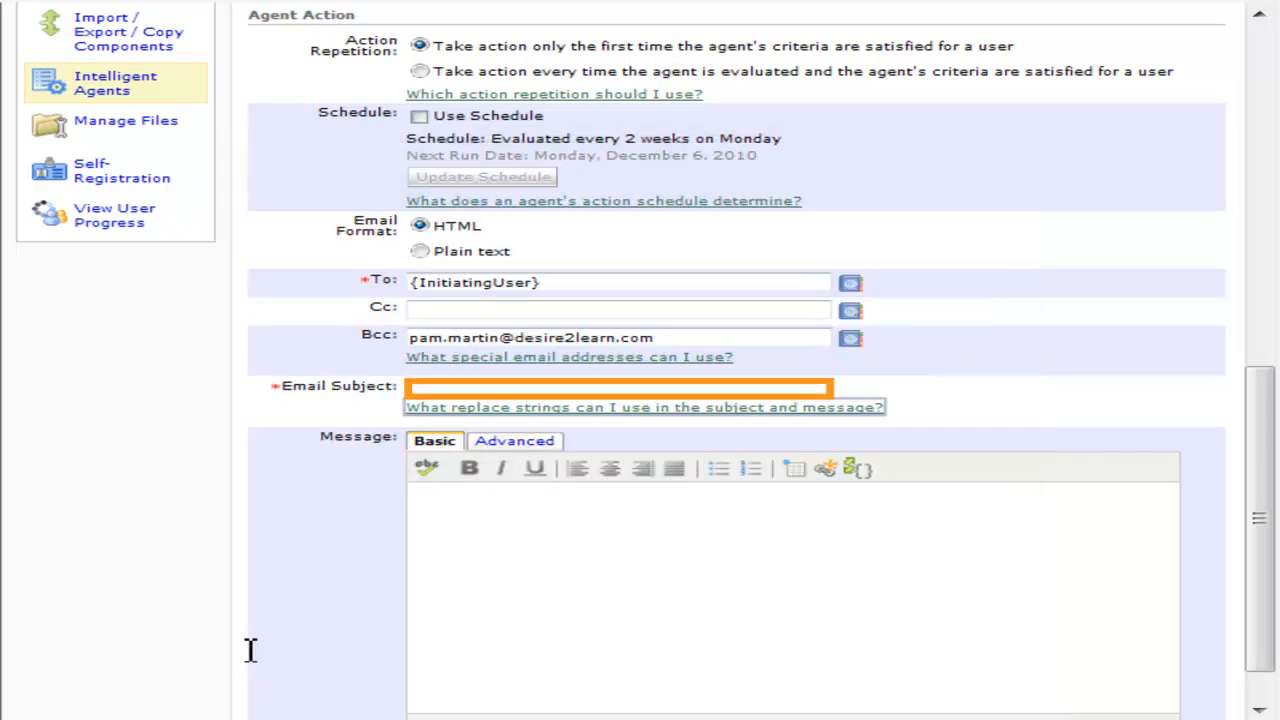
right_click(434, 391)
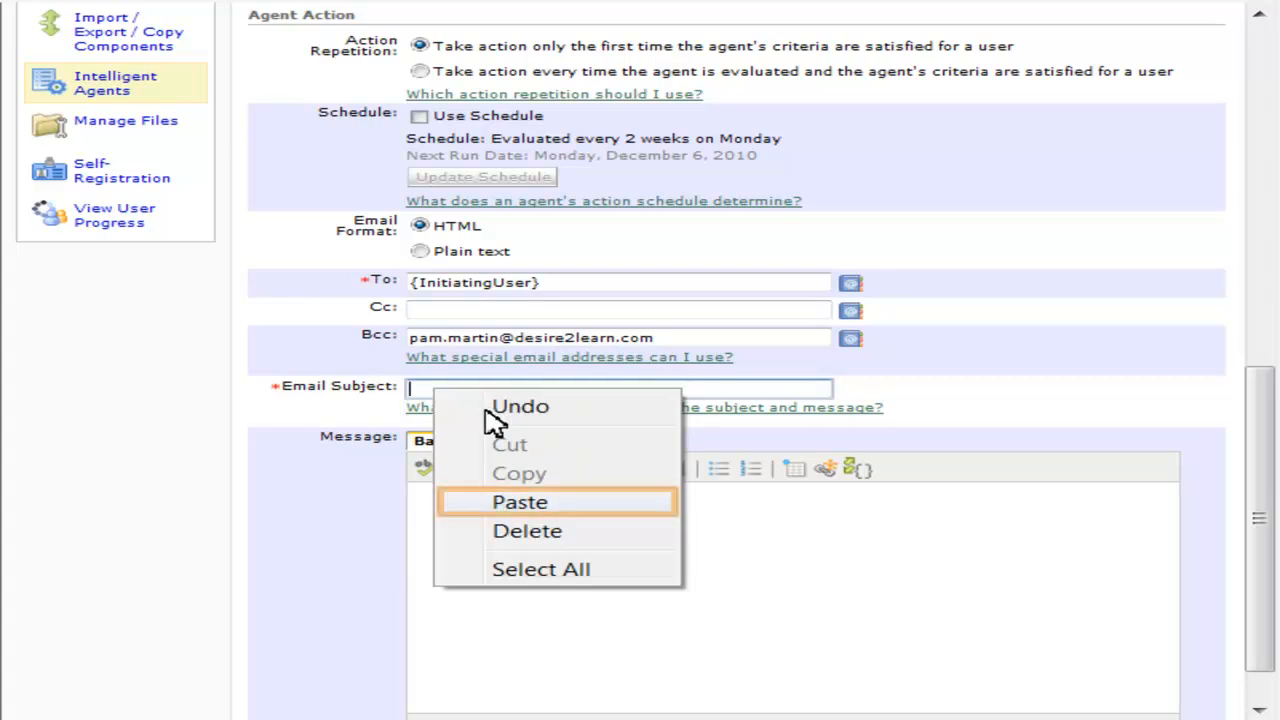
click(510, 503)
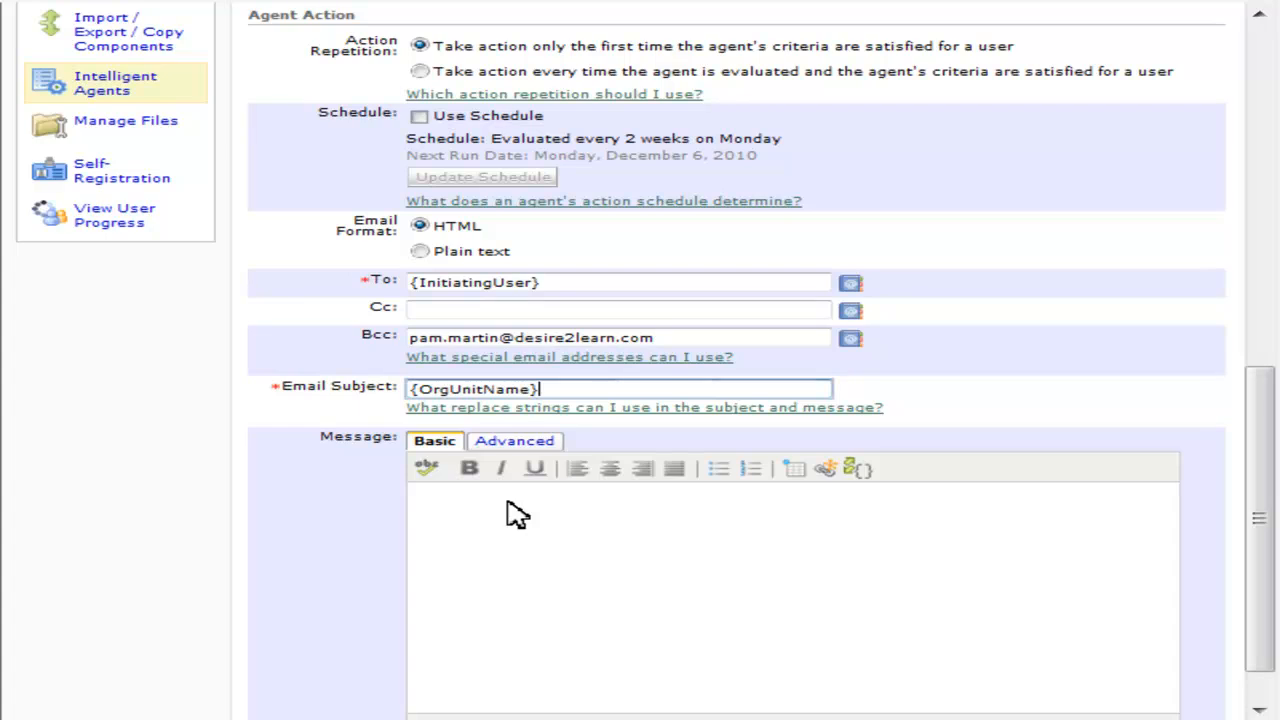
text(- You are falling beh)
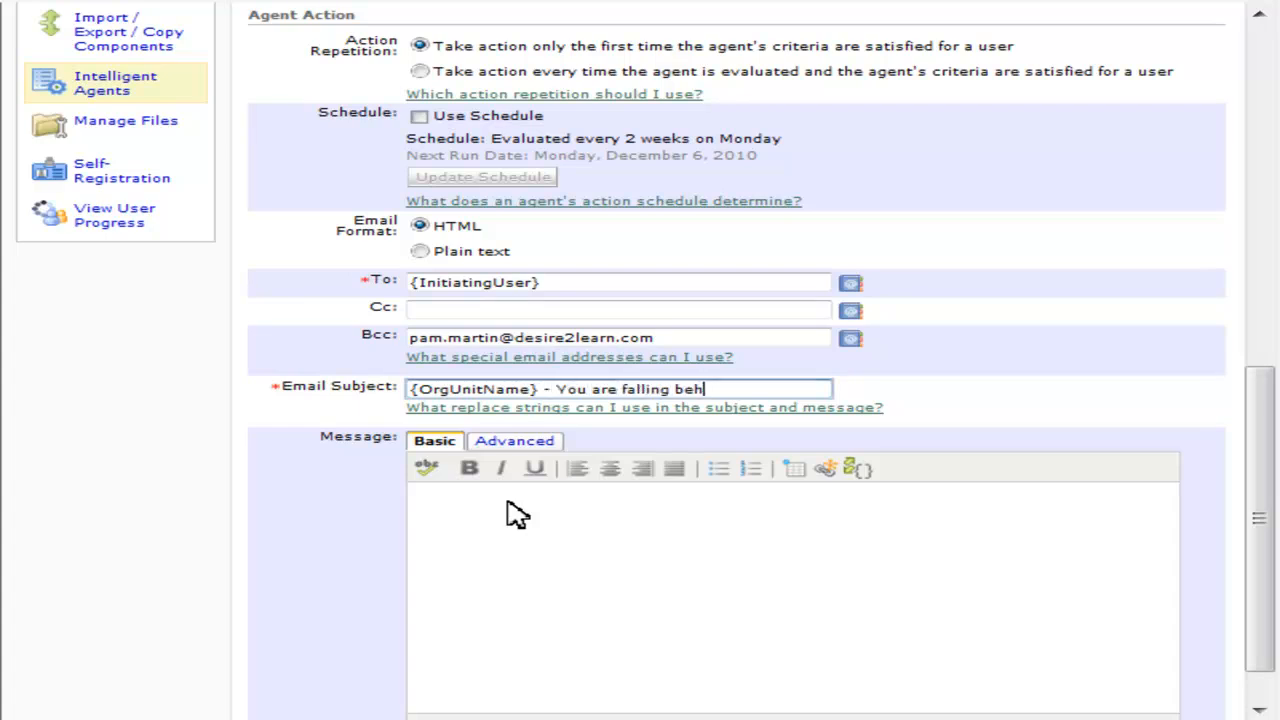
text(ind in the course)
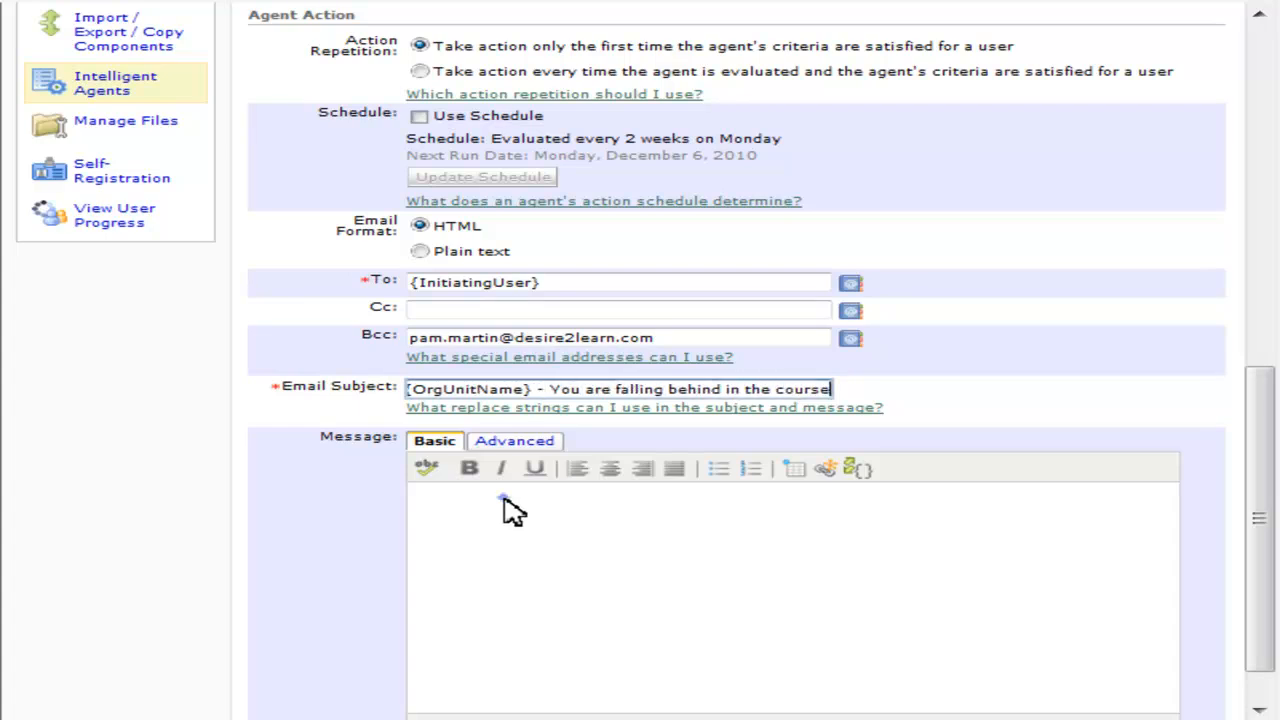
click(512, 510)
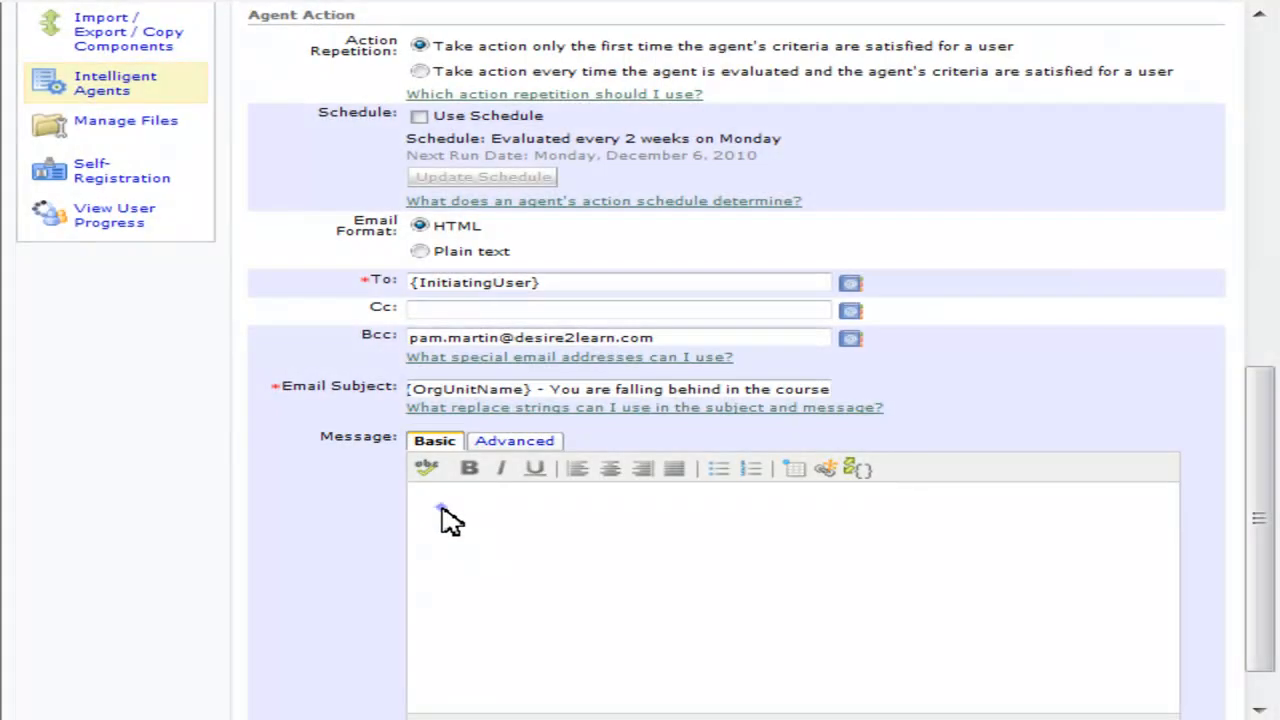
- Paste the prepared message body and greet with 'Hello {InitiatingUserFirstName},'
key(ctrl+v)
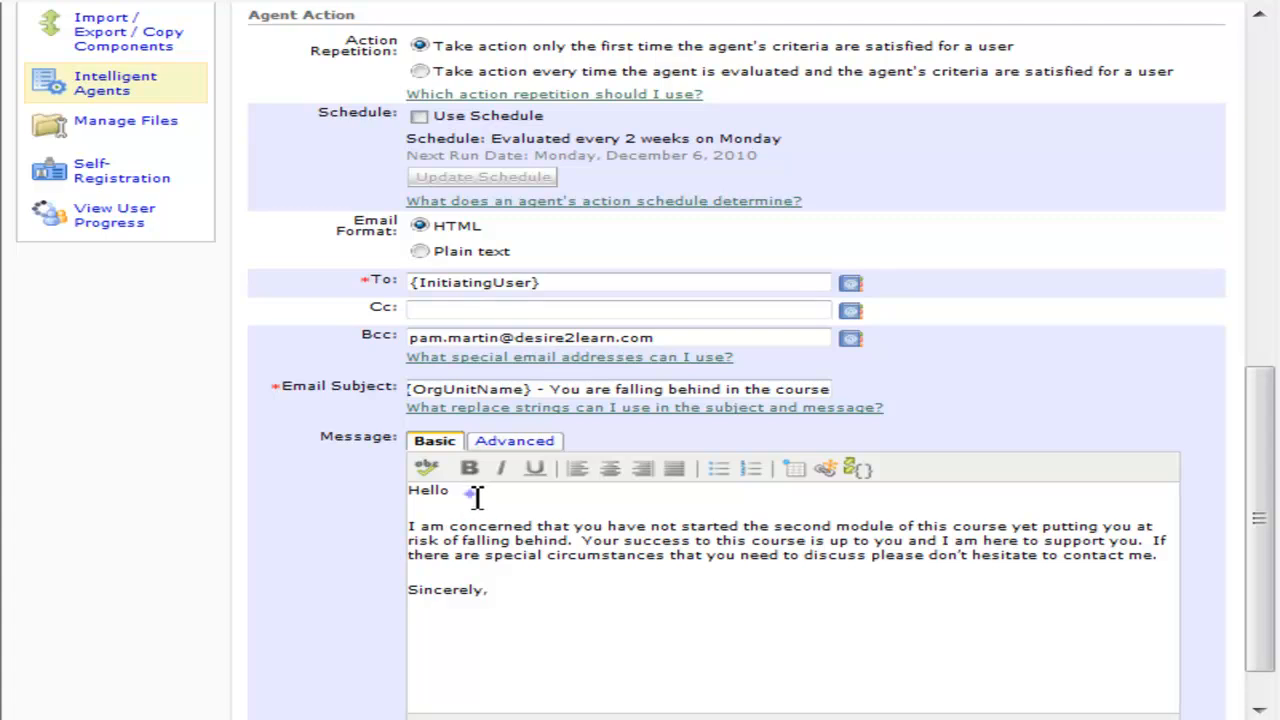
click(472, 493)
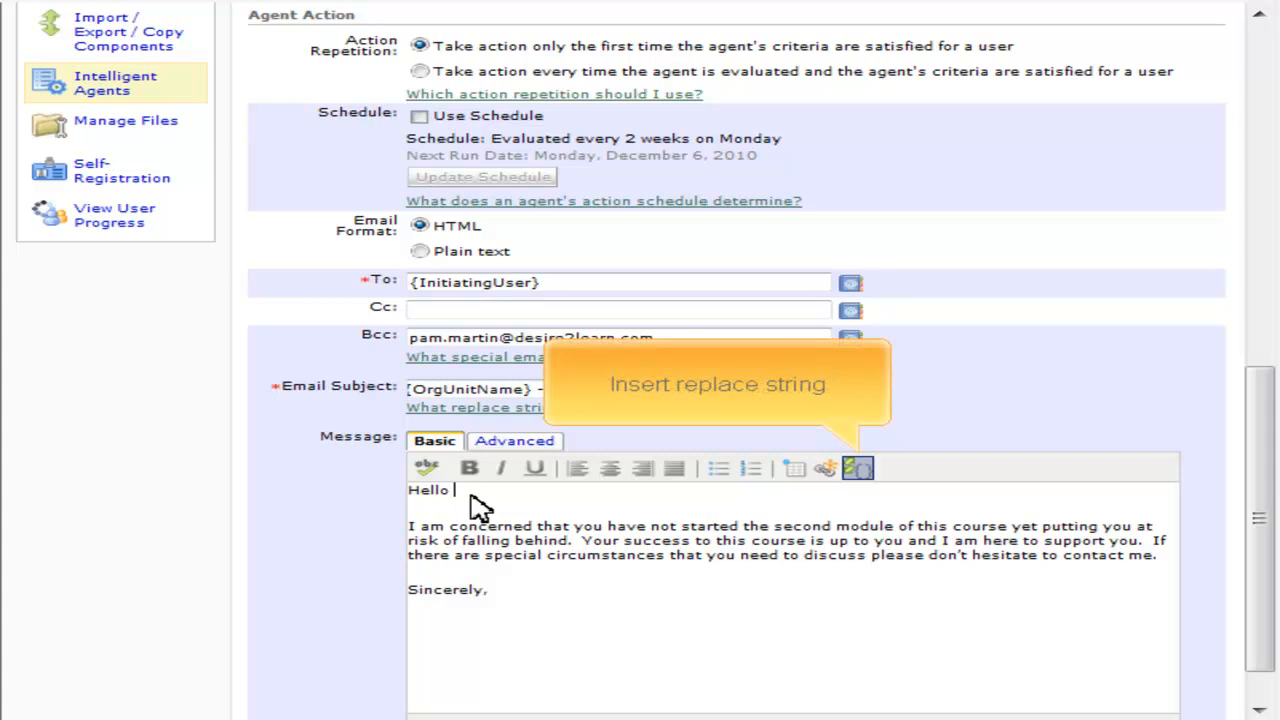
click(860, 472)
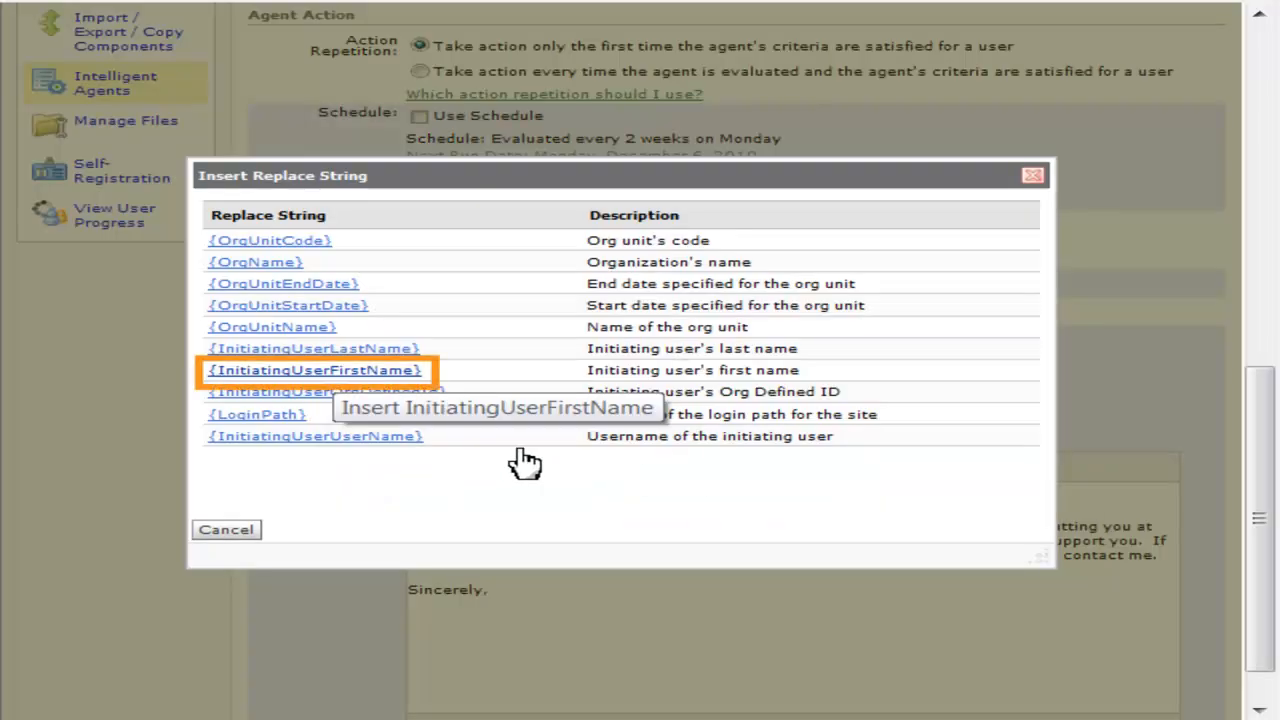
click(334, 371)
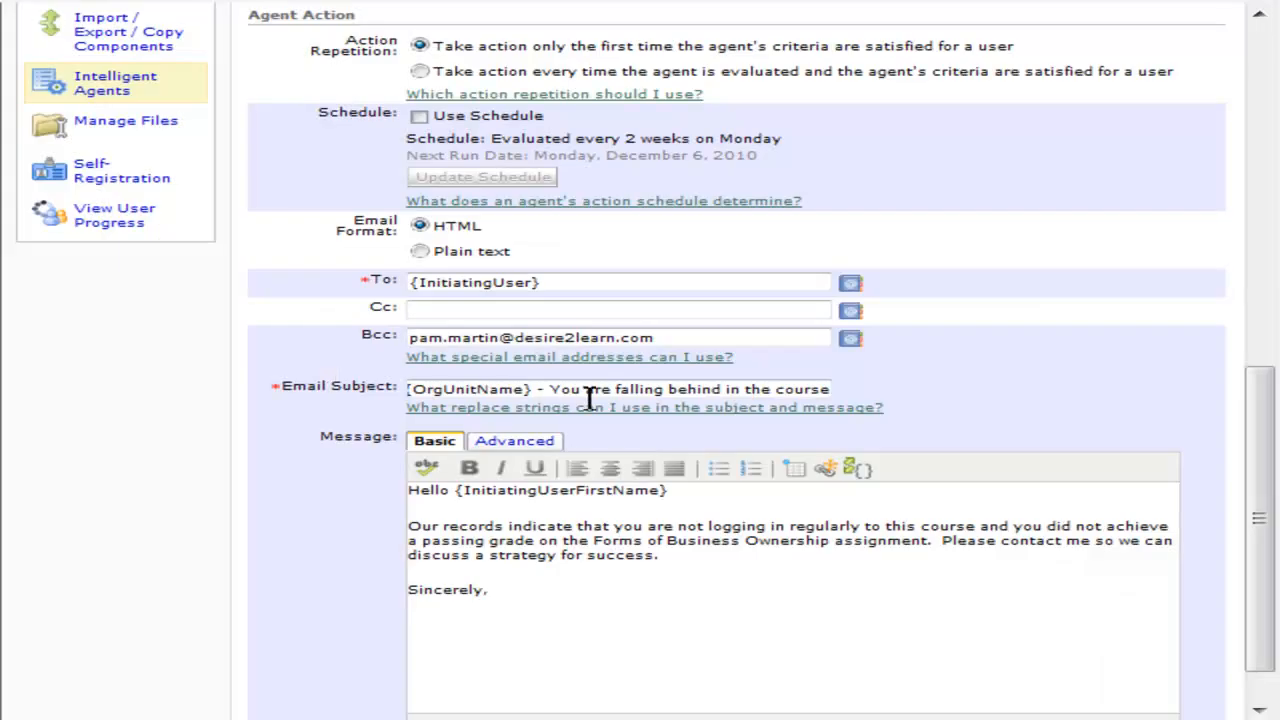
click(683, 490)
text(,)
- Sign the message with the instructor's name on a new line below Sincerely
click(501, 593)
key(Return)
text(Pam)
drag(1268, 432, 1268, 475)
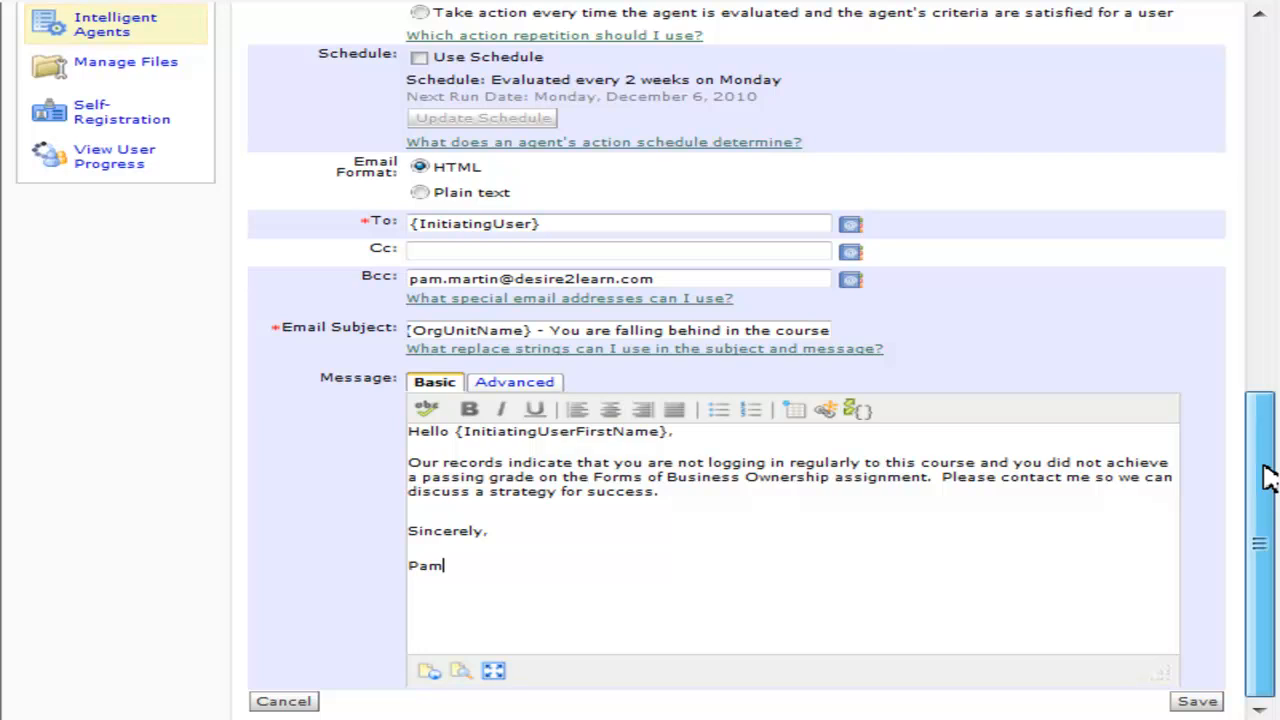
- Save the Falling behind agent and return to the Agent List
click(1212, 702)
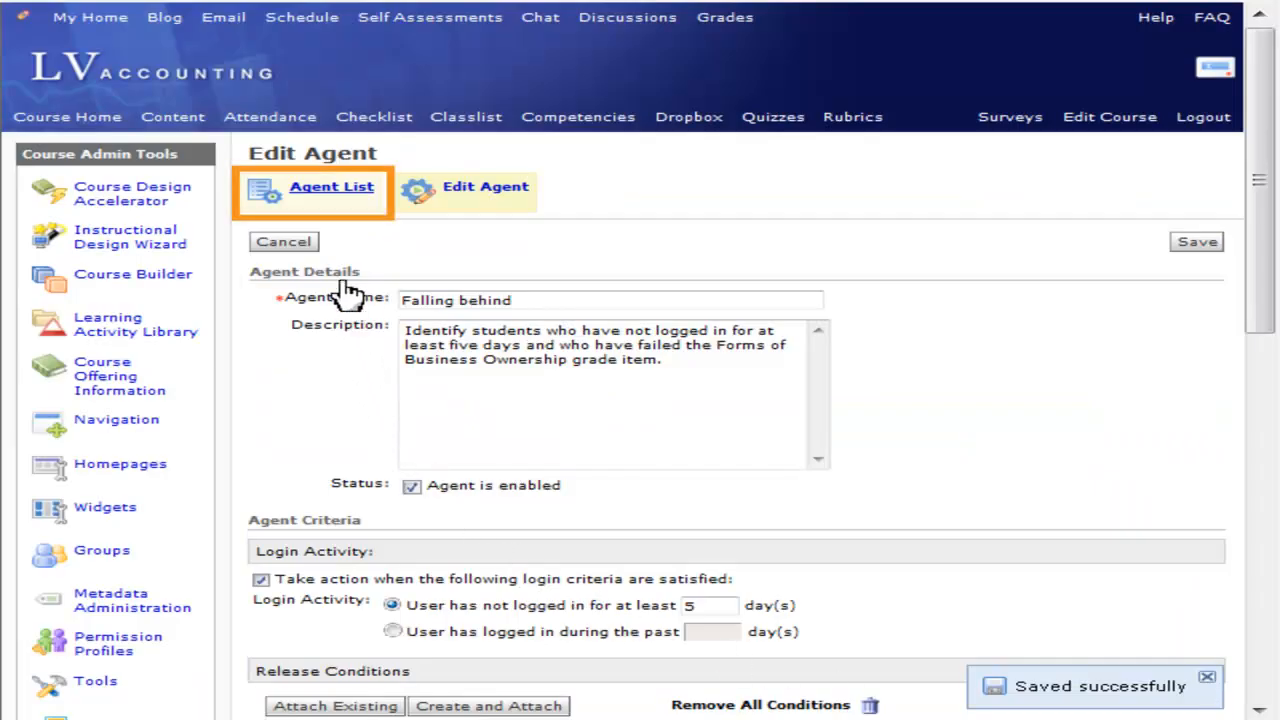
click(333, 190)
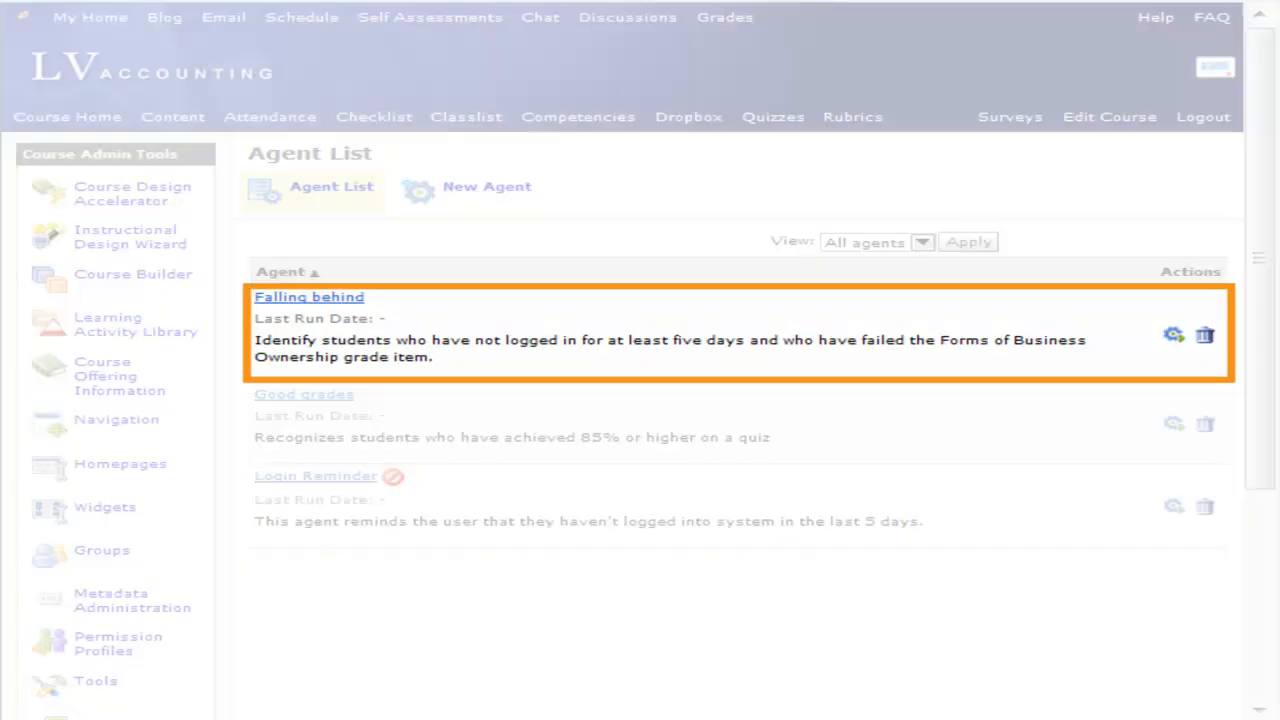